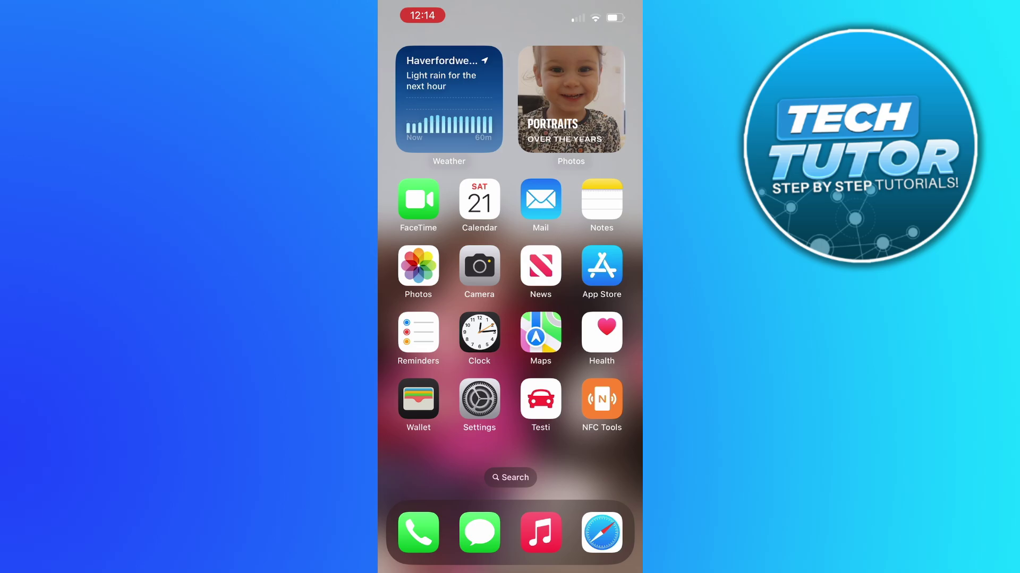
# Reveal Control Center from the Home Screen, with Do Not Disturb showing as on.
pyautogui.moveTo(613, 9); pyautogui.dragTo(613, 239)
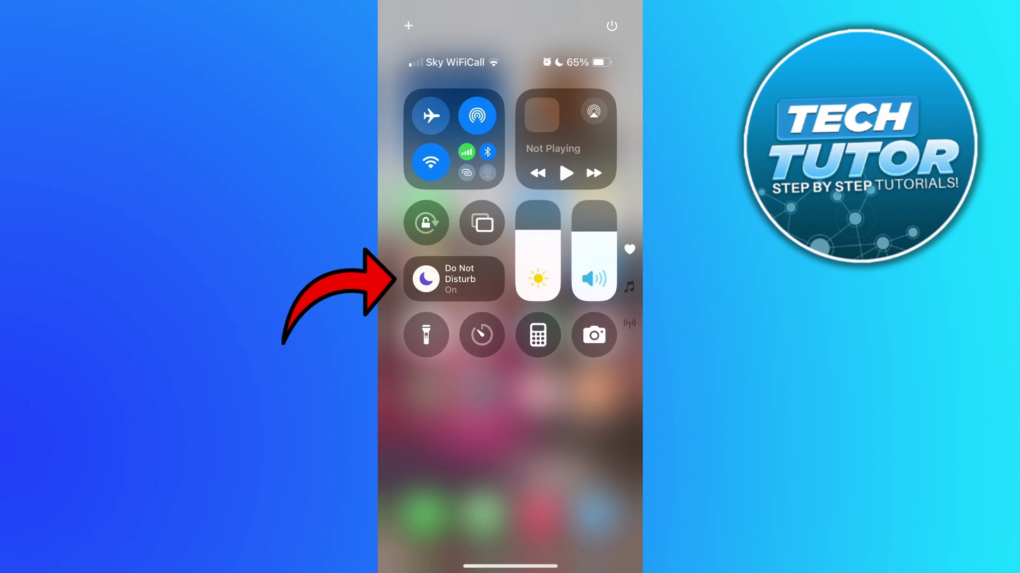
# In the Focus list, turn Do Not Disturb off and then back on.
pyautogui.click(454, 279)
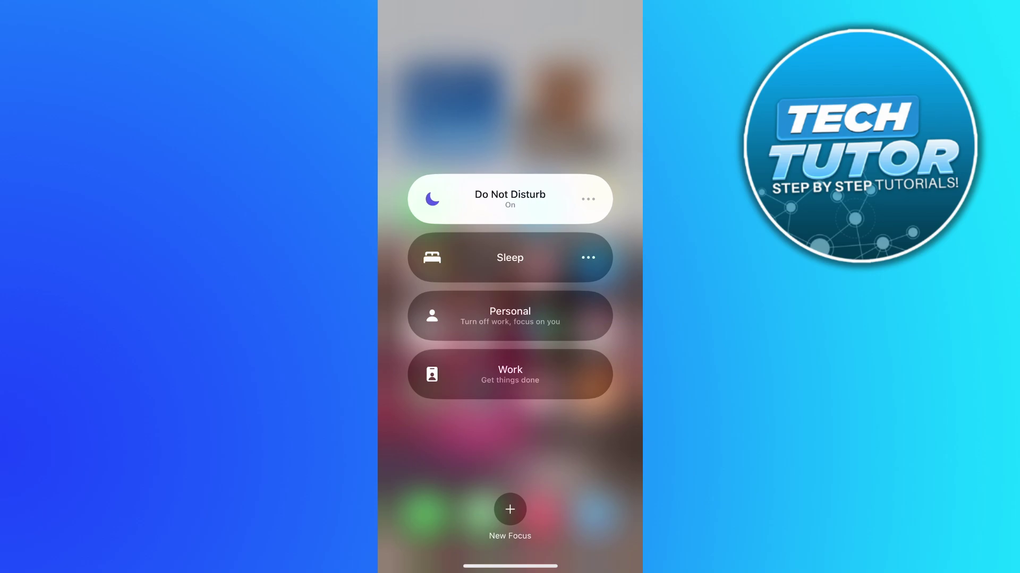
pyautogui.click(510, 199)
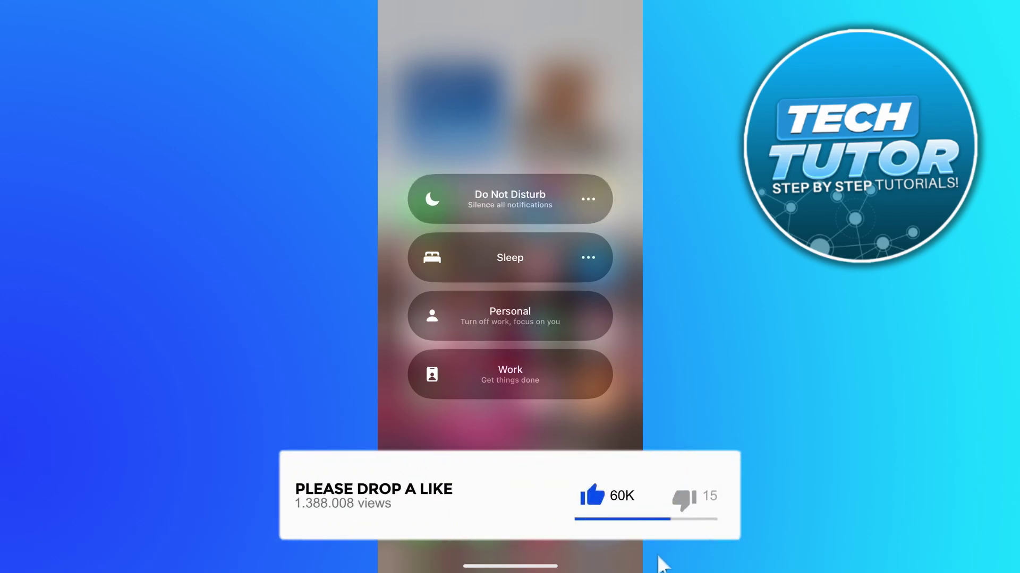
pyautogui.click(510, 199)
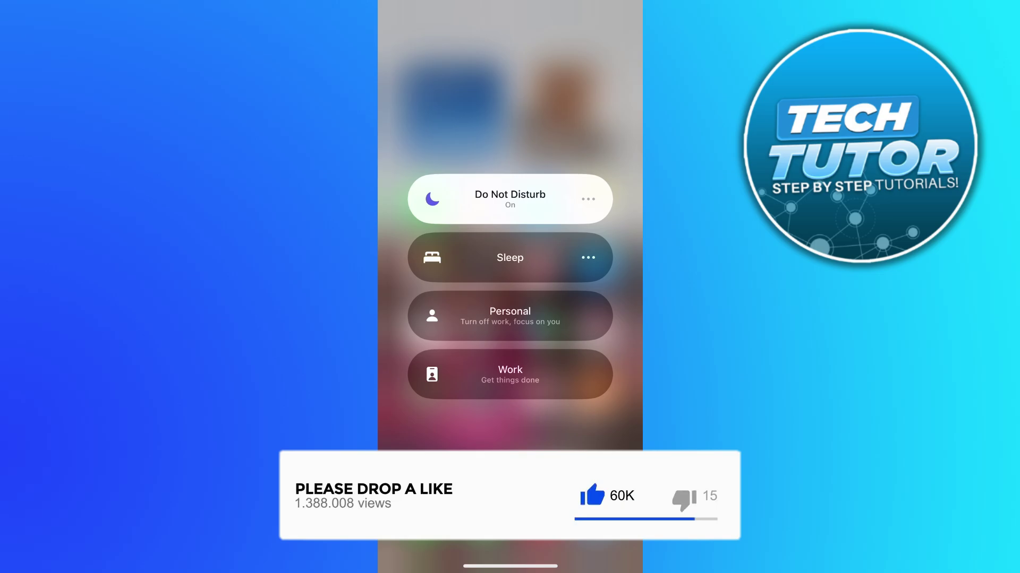